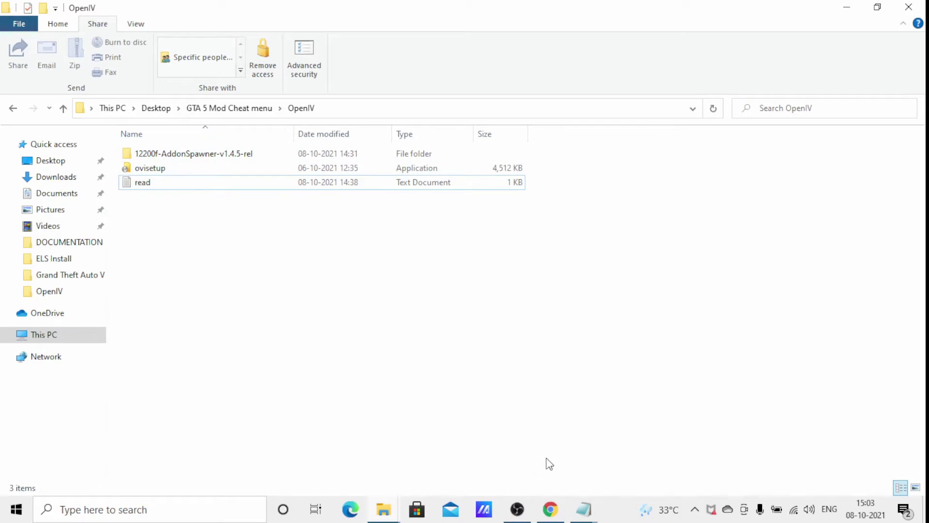
Open read.txt to review the ELS install requirements, then return to the Grand Theft Auto V folder
click(583, 510)
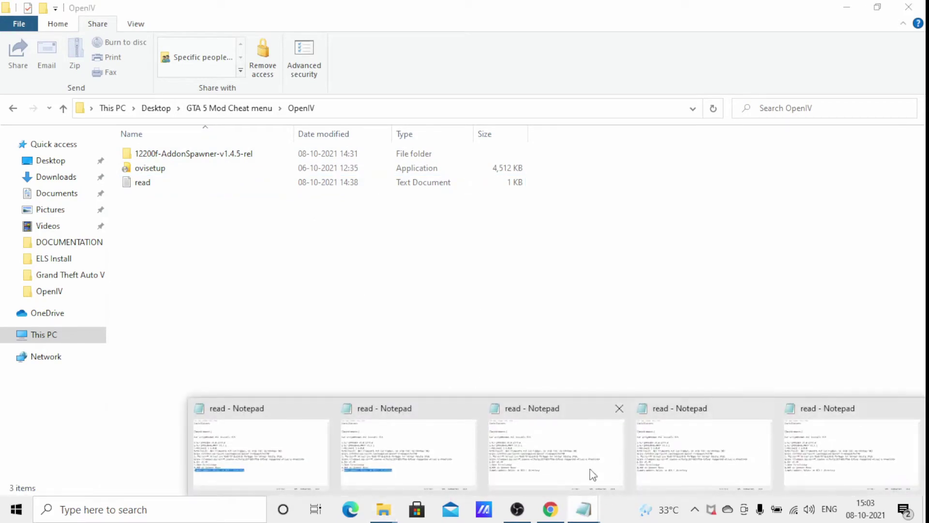
double_click(187, 188)
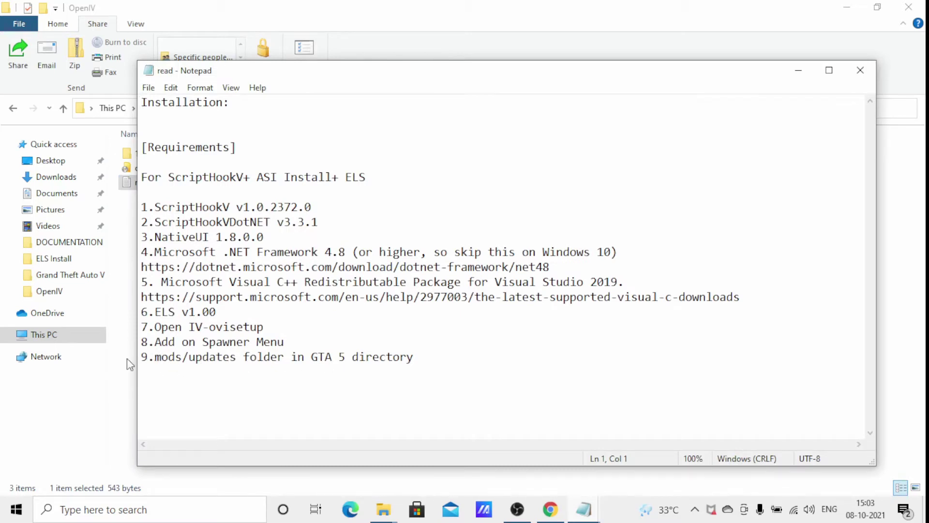
click(58, 275)
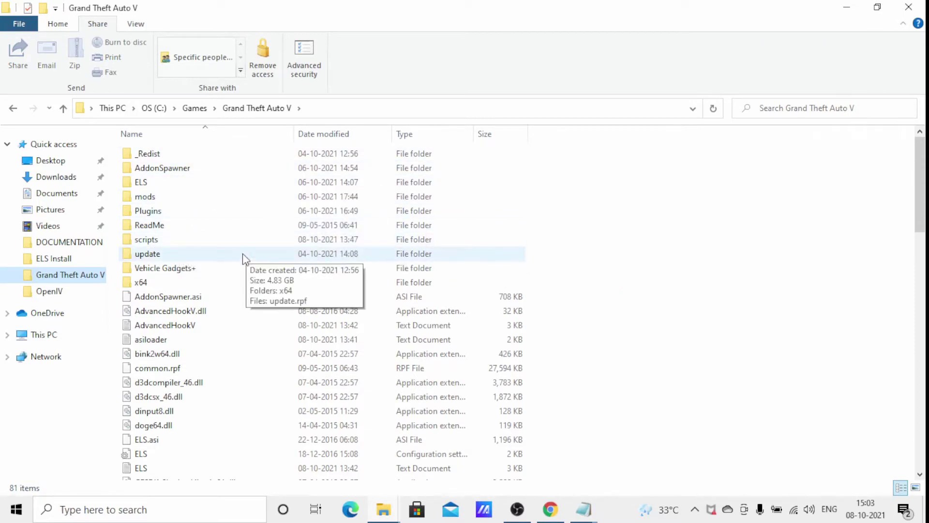
Look inside the game's mods folder, then return to the Grand Theft Auto V folder
scroll(194, 250, down, 1)
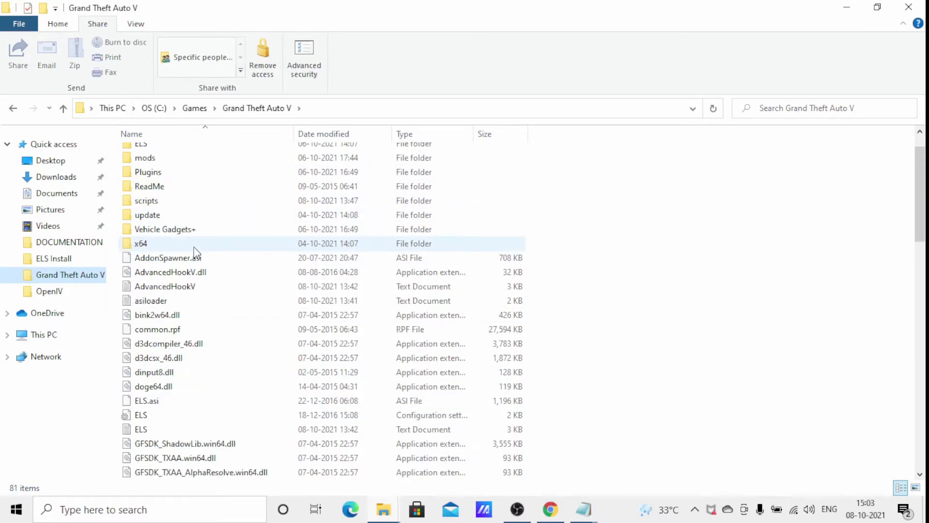
scroll(160, 194, up, 1)
click(155, 196)
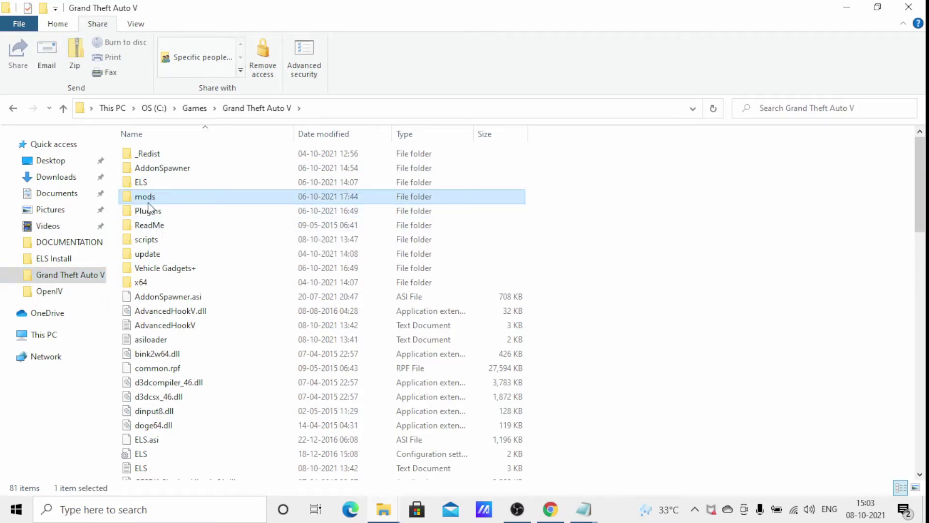
scroll(190, 256, down, 4)
scroll(189, 261, down, 3)
scroll(186, 261, up, 7)
double_click(167, 198)
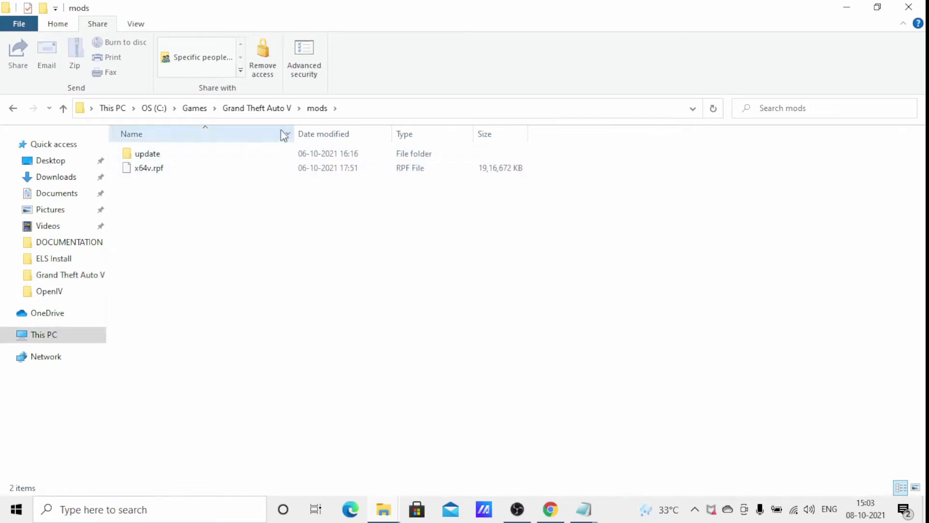
click(272, 115)
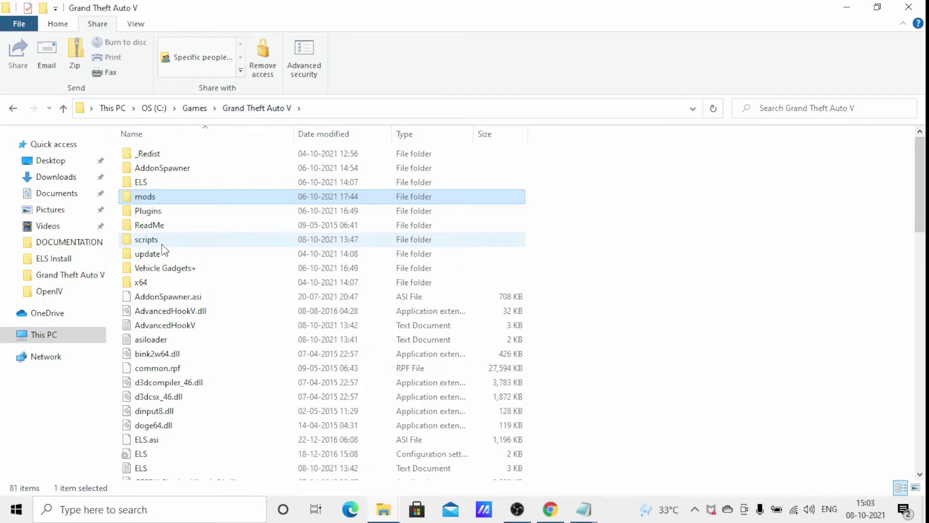
Select the update folder together with x64v.rpf in the game folder
click(140, 260)
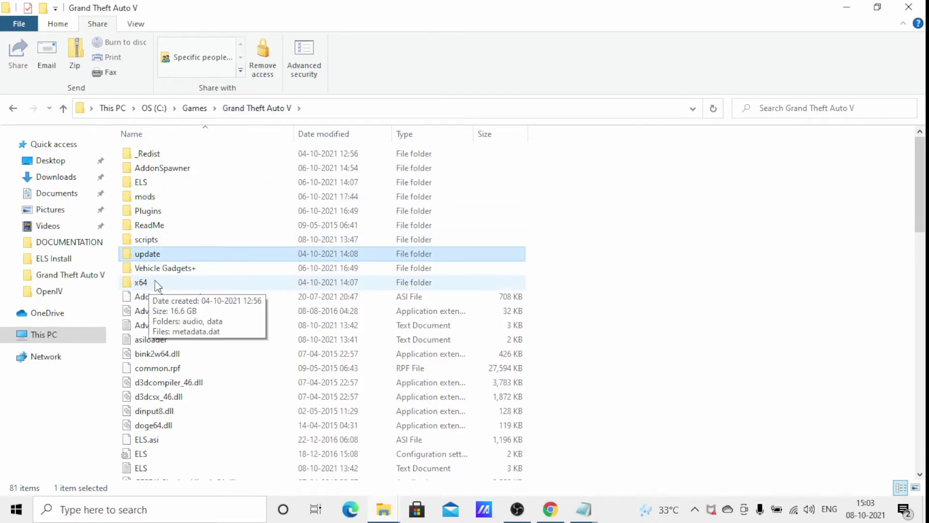
scroll(252, 288, down, 10)
scroll(242, 299, down, 8)
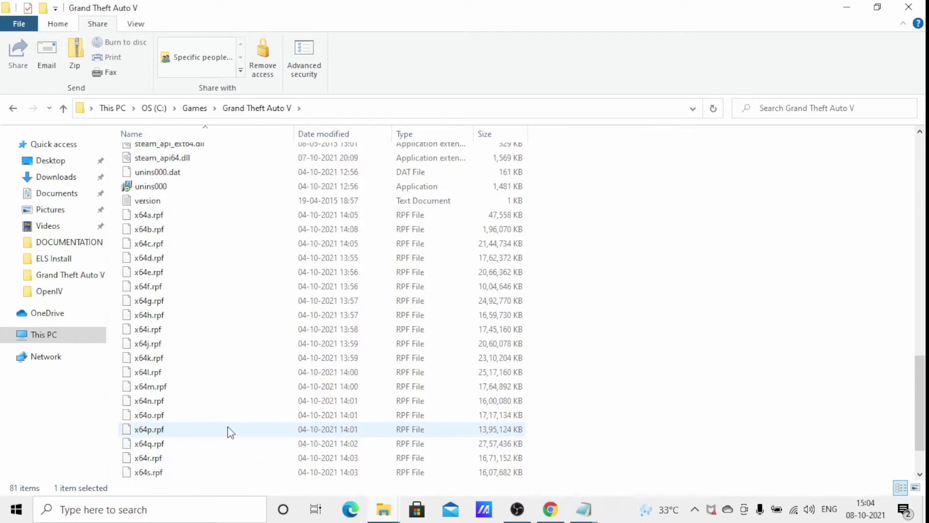
scroll(218, 435, down, 1)
ctrl+click(161, 474)
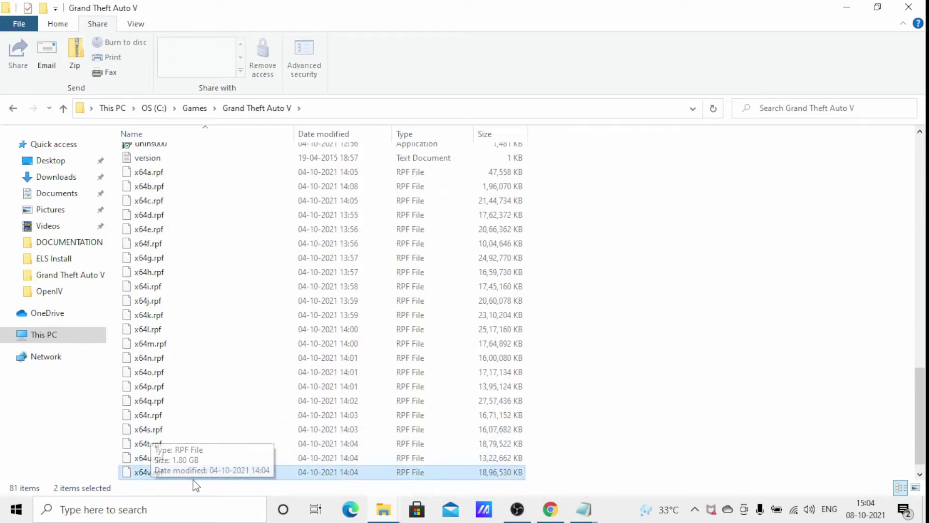
scroll(376, 219, up, 8)
scroll(290, 235, up, 11)
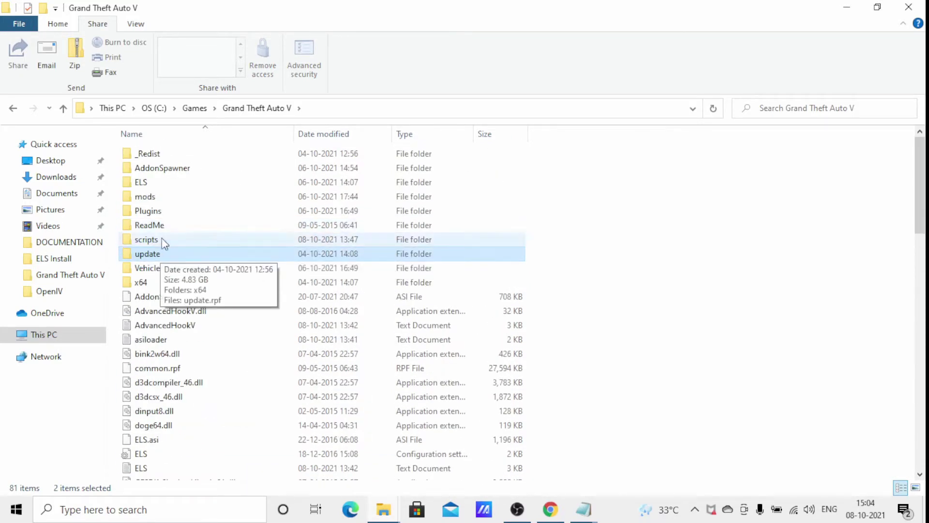
Check the mods\update folder, go back to Grand Theft Auto V, and minimise the window
click(160, 199)
double_click(159, 198)
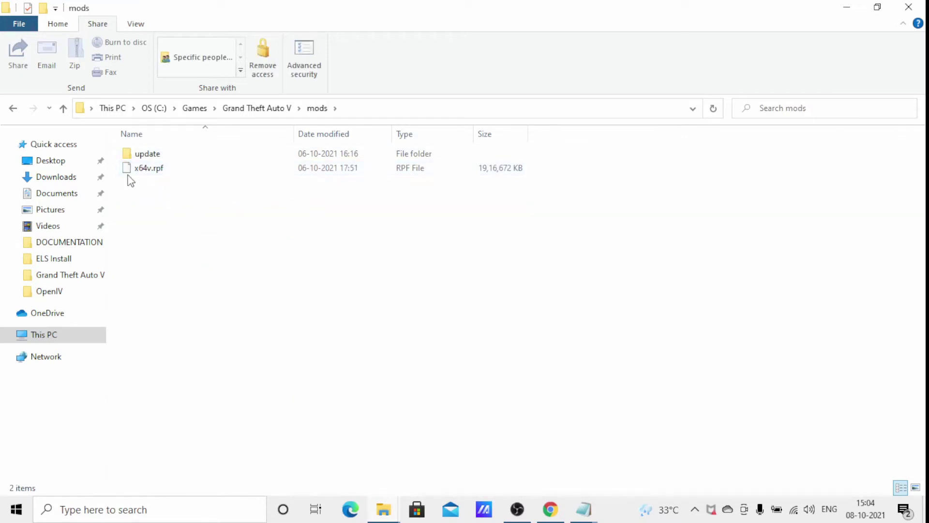
double_click(165, 155)
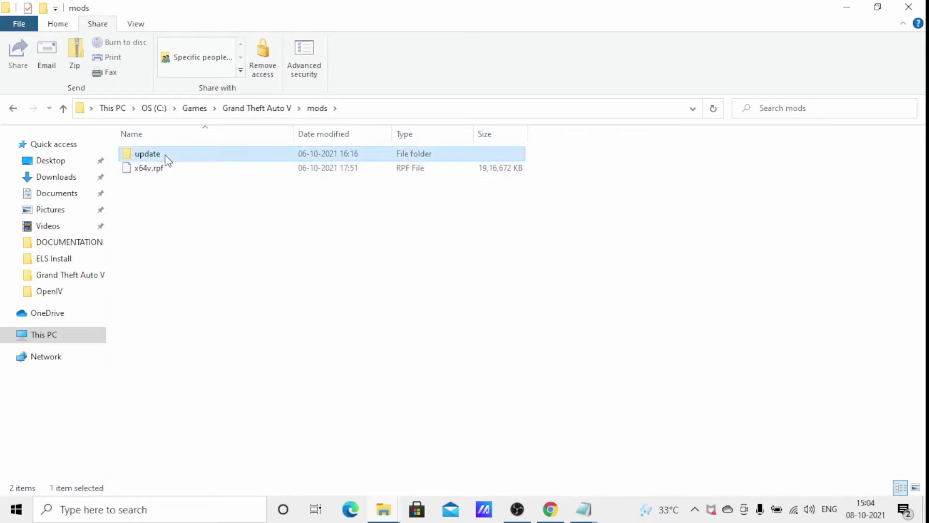
click(317, 108)
click(261, 110)
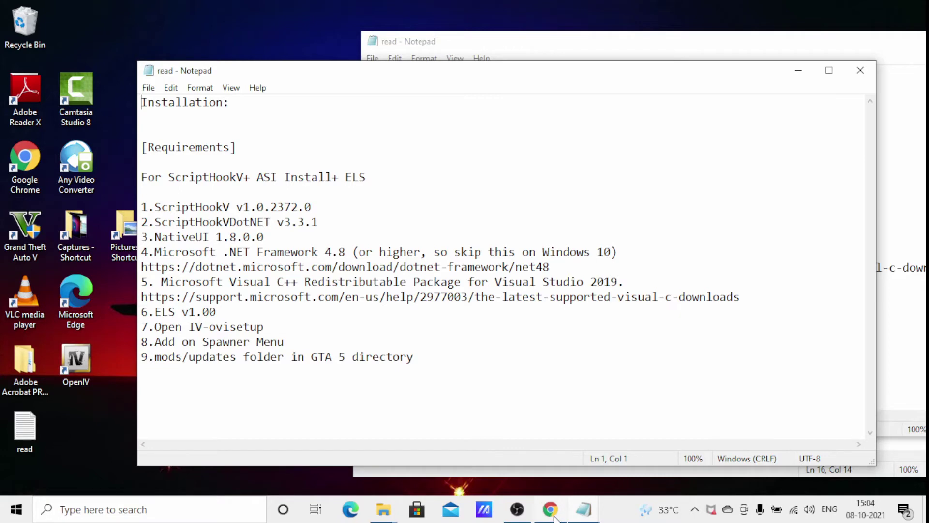
key(alt+Tab)
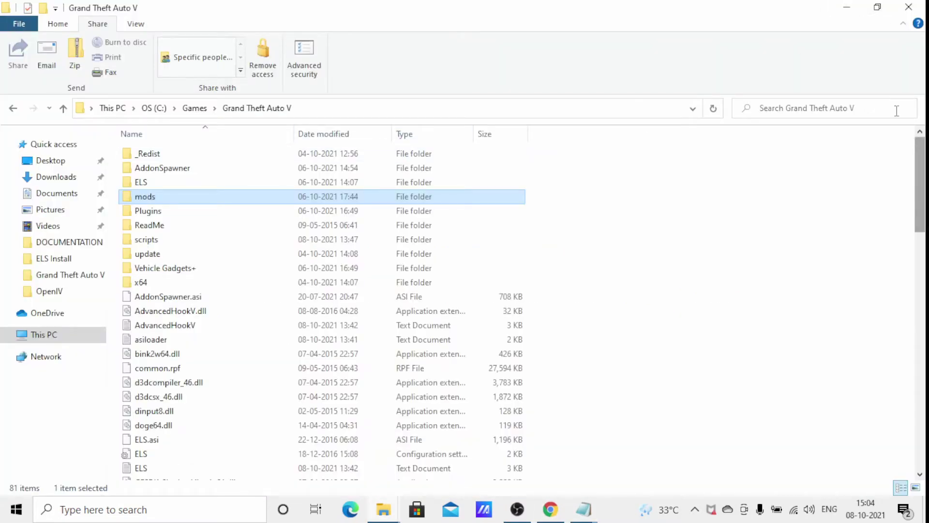
click(853, 7)
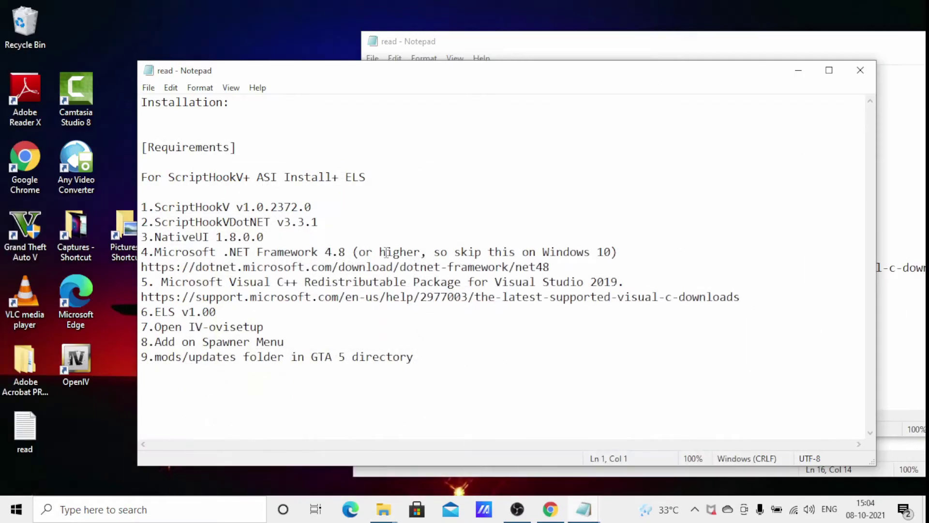
Start OpenIV, pick Grand Theft Auto V for Xbox 360 by mistake, and exit the setup
click(80, 364)
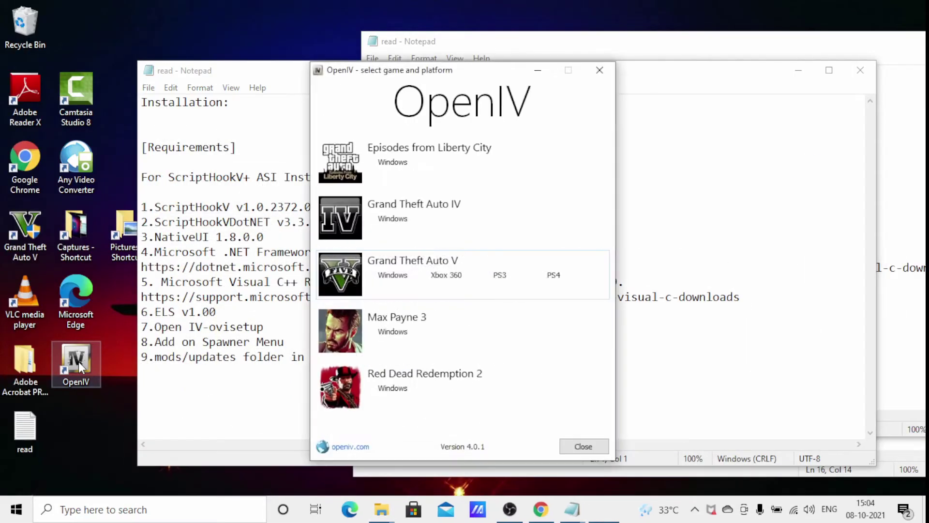
click(443, 274)
click(644, 367)
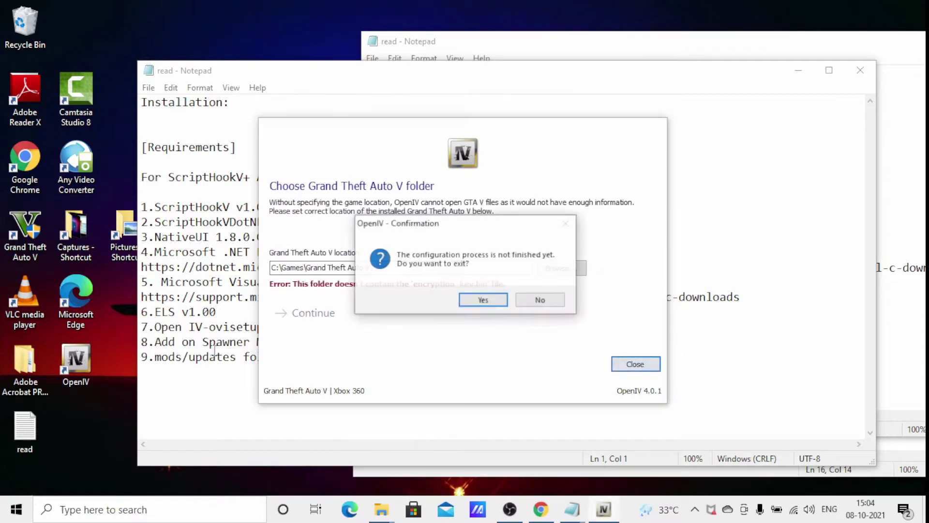
click(543, 301)
Relaunch OpenIV for Grand Theft Auto V on Windows, maximise it, and view the mods folder
double_click(94, 364)
click(394, 272)
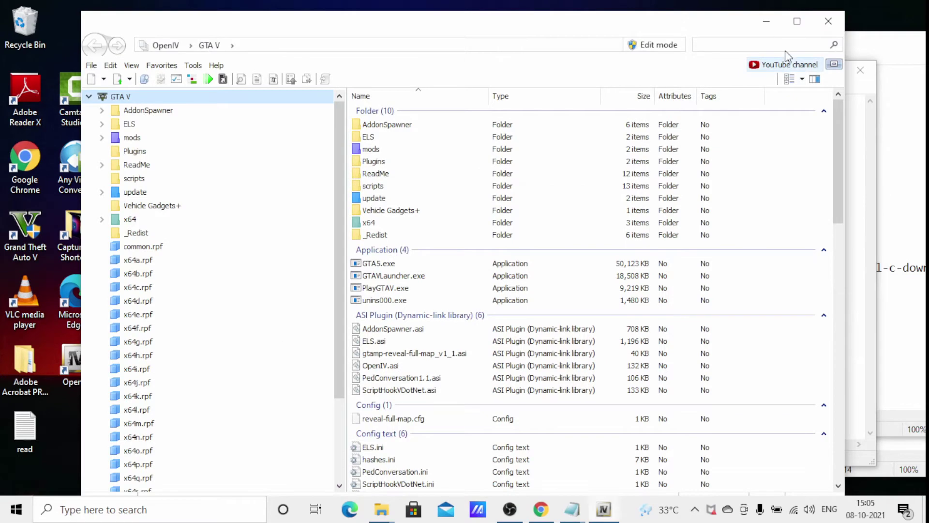
click(797, 21)
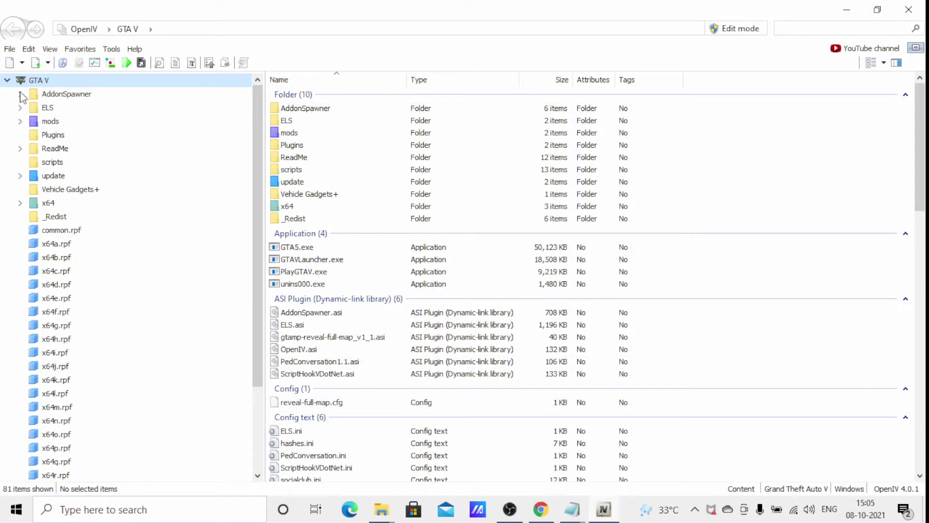
click(49, 120)
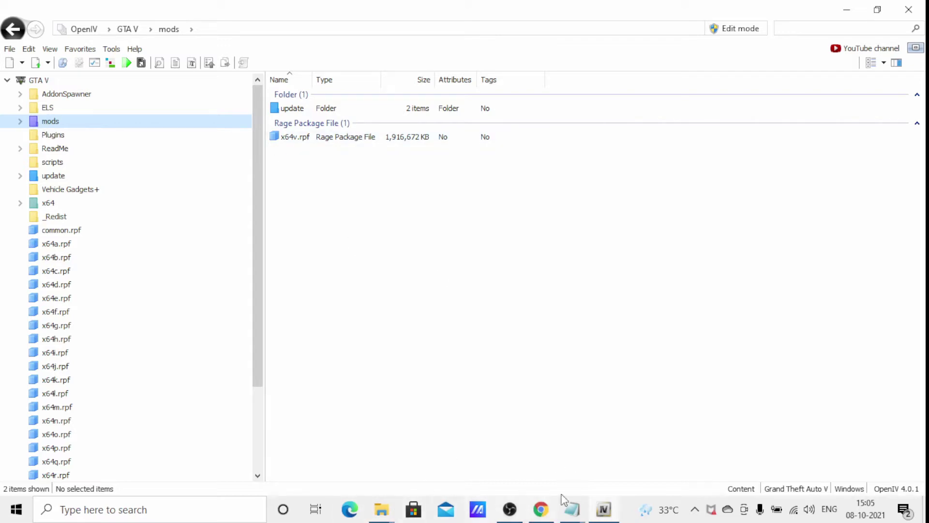
In Chrome on the OpenIV site, start entering the 'els vehicle gta 5' search in the address bar
mouse_move(548, 515)
click(485, 437)
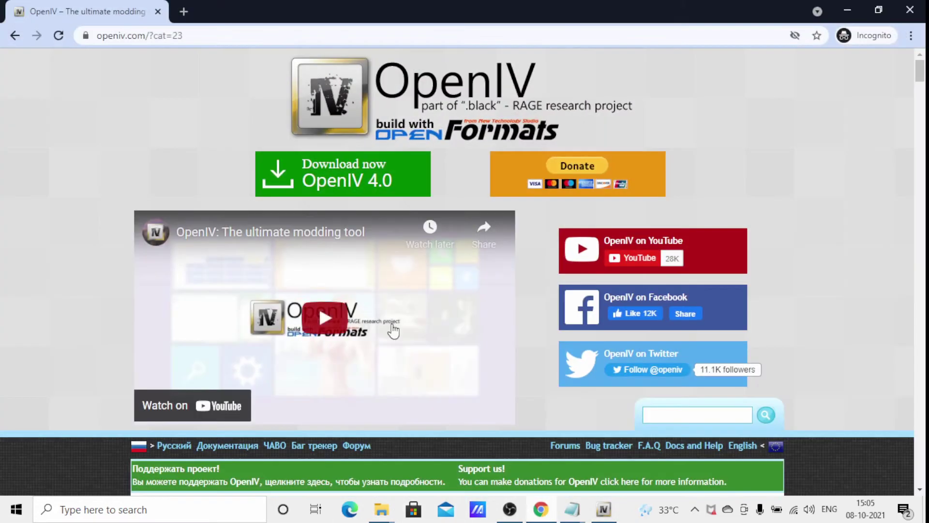
click(184, 11)
click(124, 12)
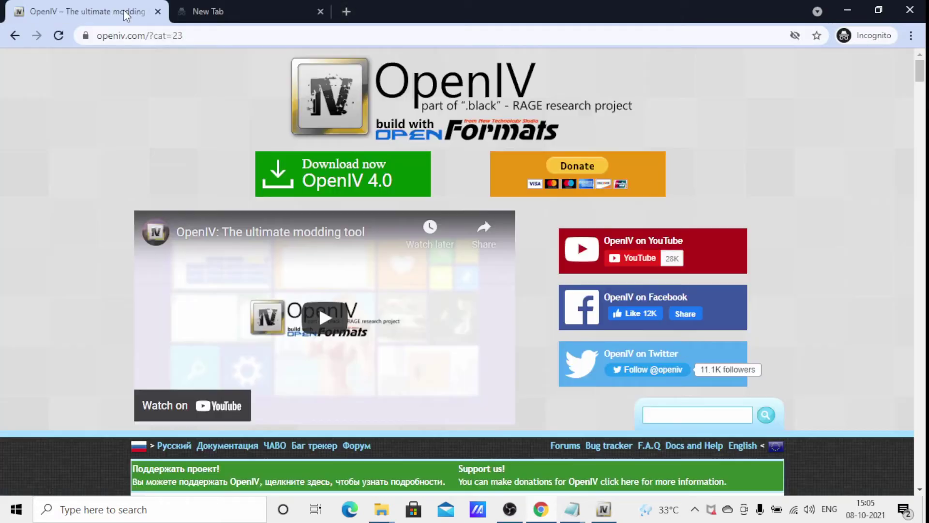
click(138, 36)
click(320, 12)
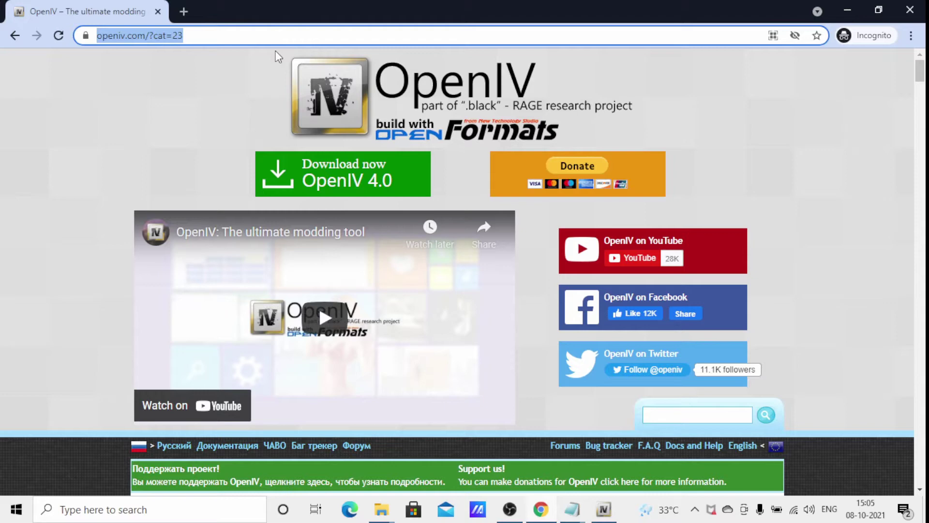
text(els)
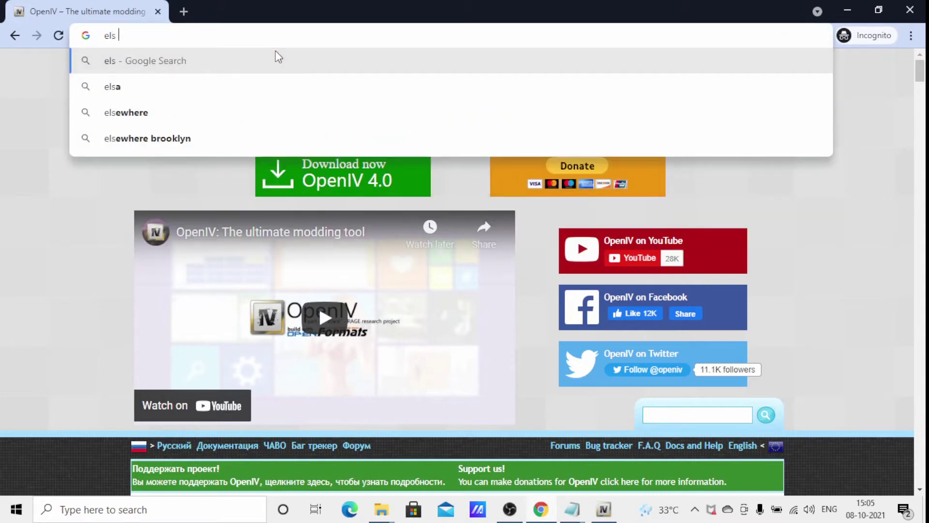
text( ve)
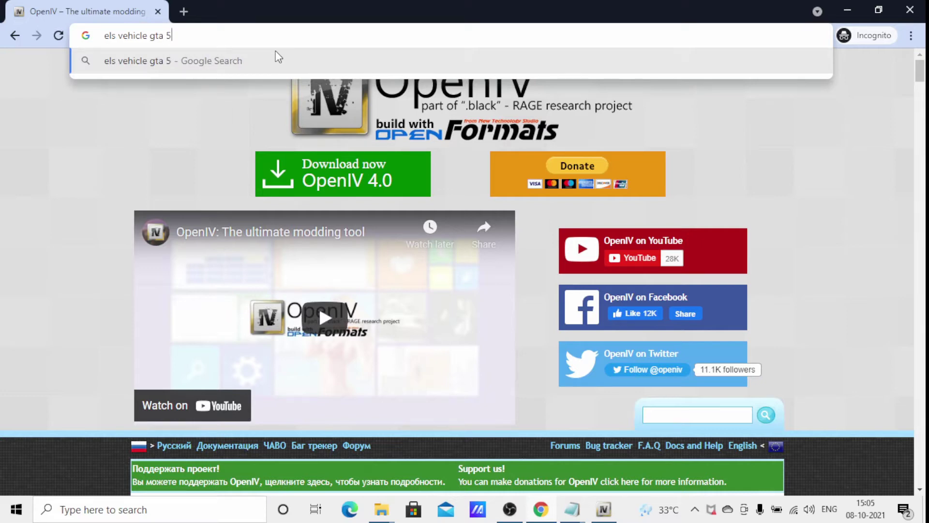
Search for 'els vehicle gta 5' and open the Seminole Frontier Park Ranger ELS mod page
text(hicle gta 5)
key(Return)
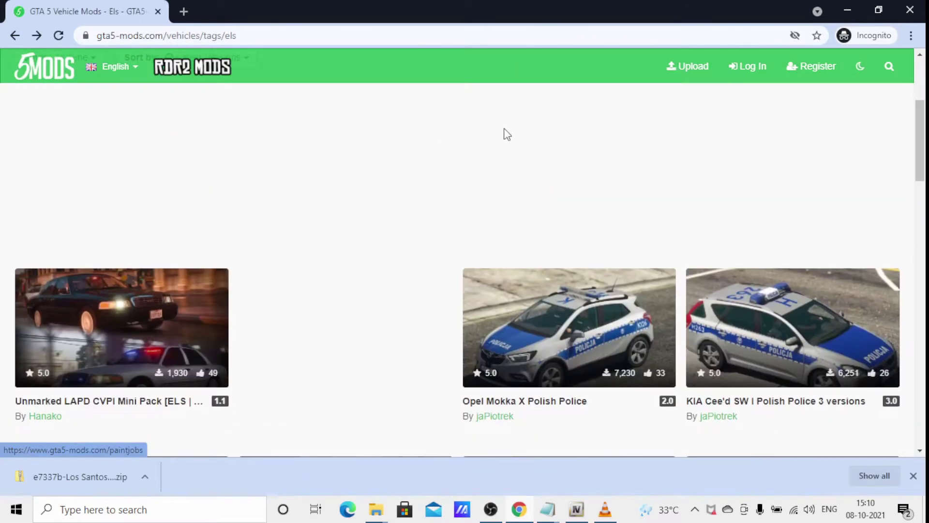
scroll(556, 150, down, 8)
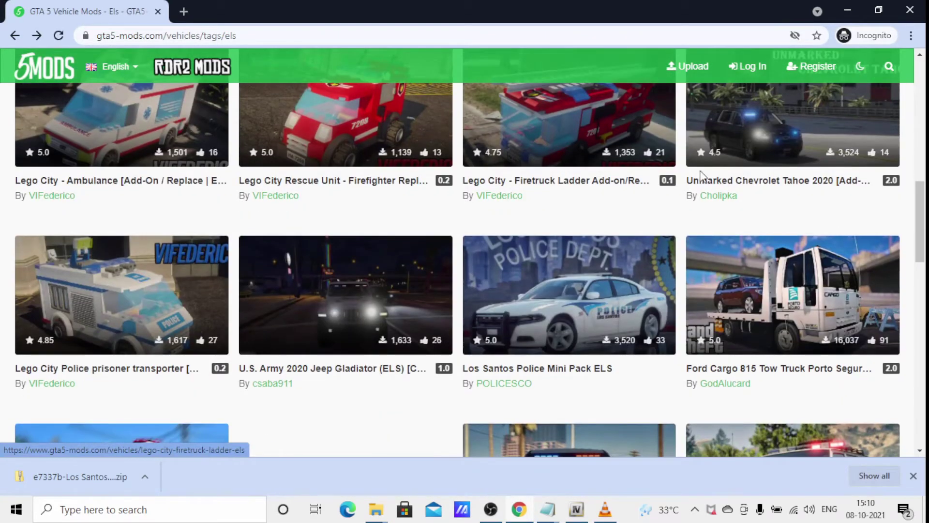
scroll(660, 179, down, 5)
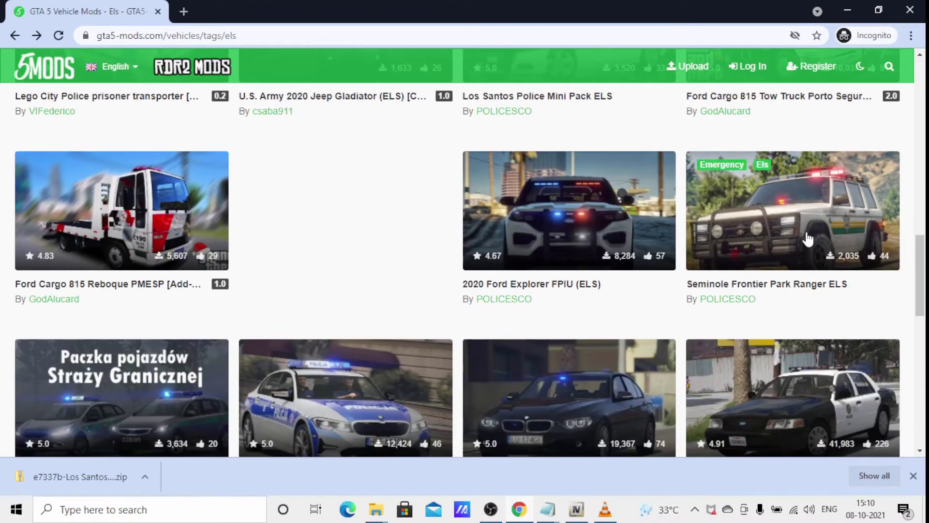
click(803, 231)
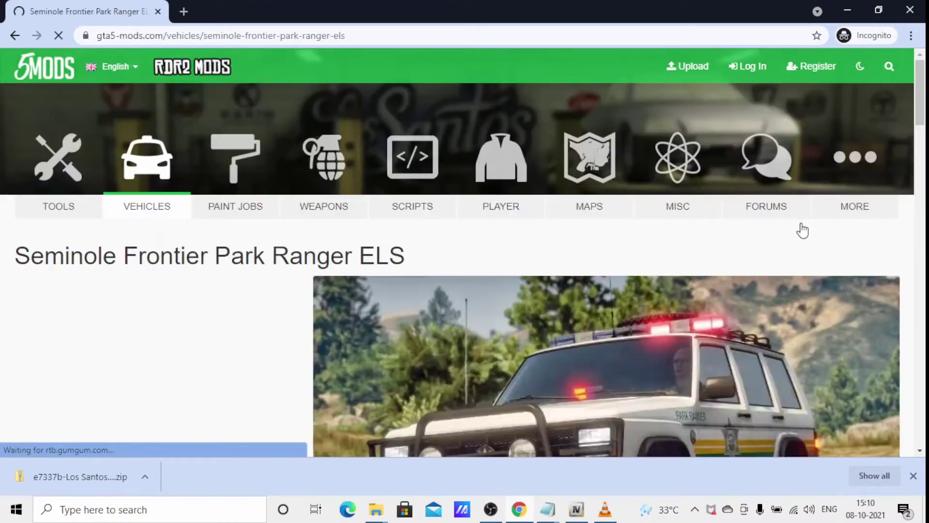
Download the Park Ranger ELS zip and save it into the desktop OpenIV folder
scroll(81, 257, down, 3)
scroll(81, 257, down, 6)
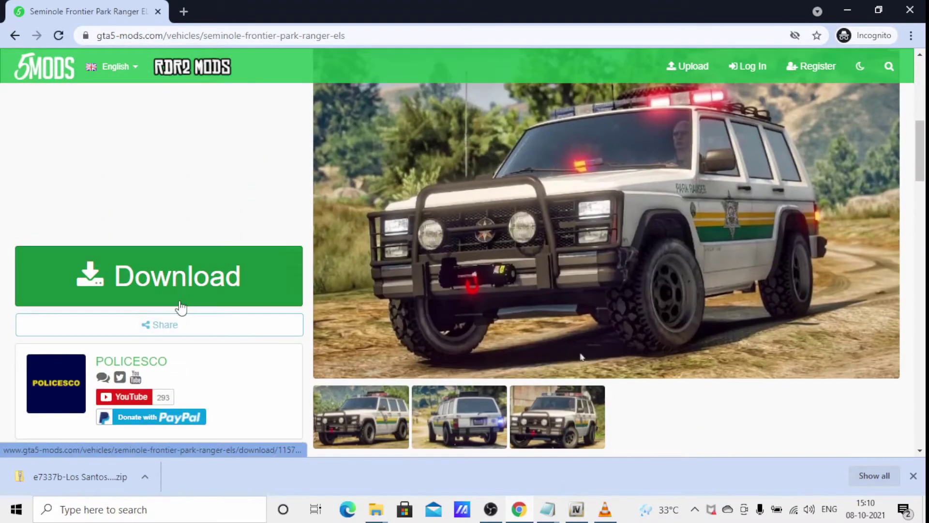
click(243, 289)
scroll(261, 236, down, 4)
click(400, 429)
click(427, 320)
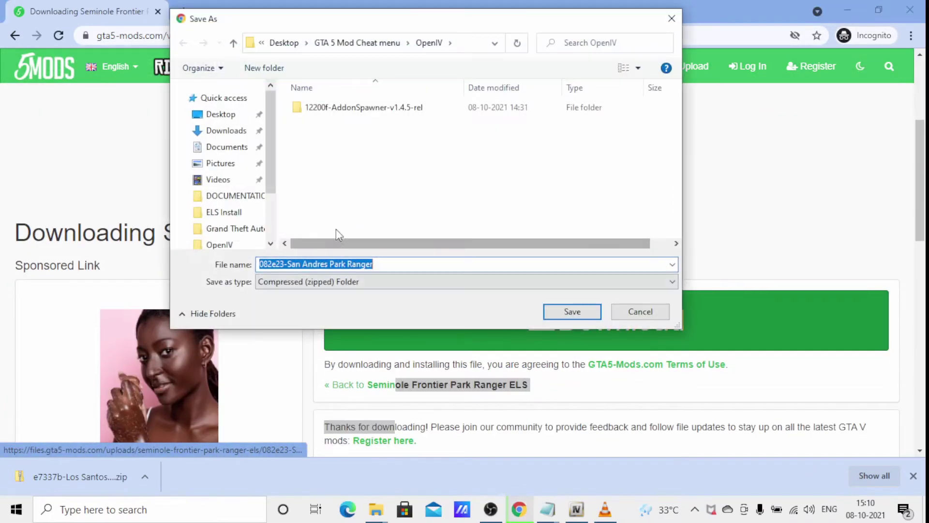
click(572, 312)
mouse_move(376, 510)
click(305, 460)
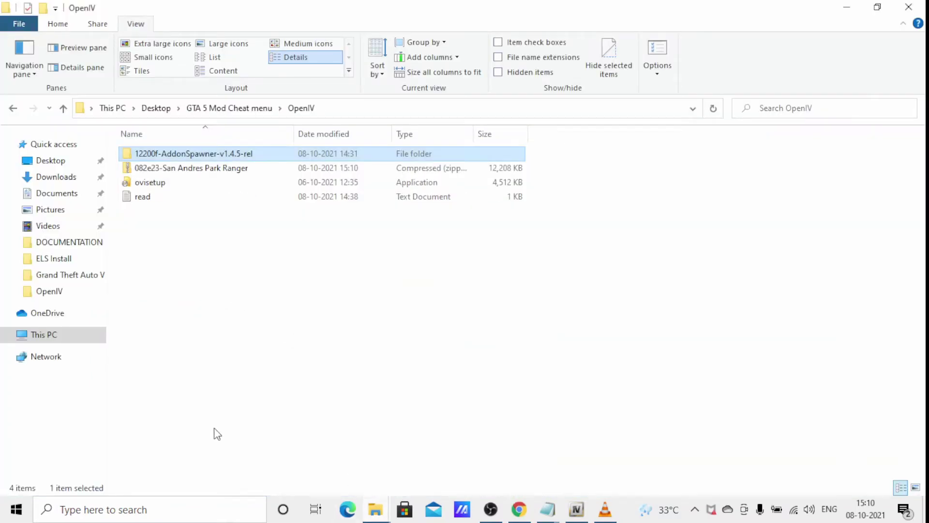
Extract the Park Ranger zip with 7-Zip into '082e23-San Andres Park Ranger\'
click(519, 509)
key(alt+Tab)
click(148, 169)
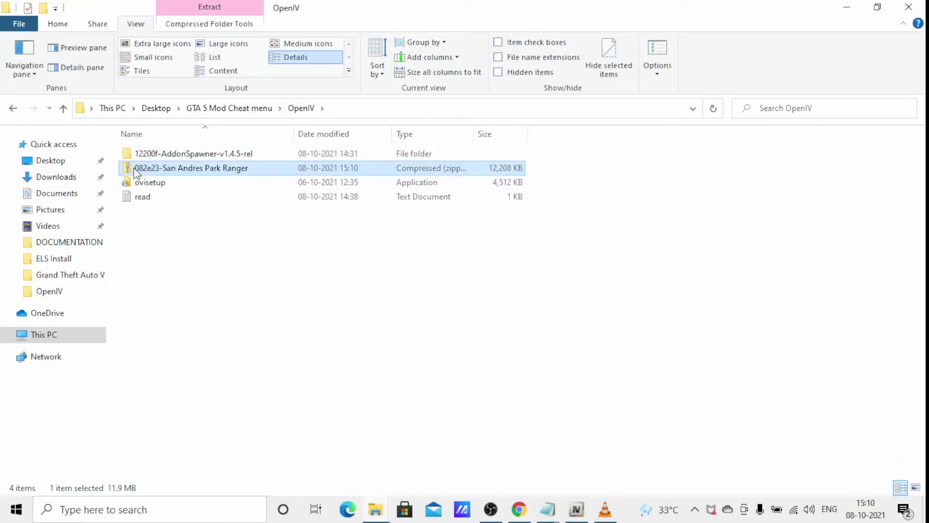
right_click(135, 168)
mouse_move(206, 213)
click(391, 274)
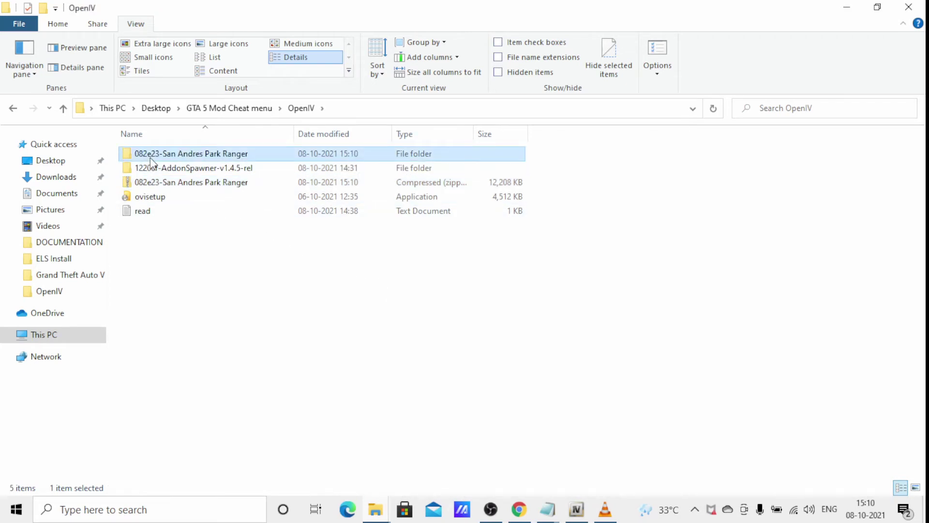
Inspect the extracted ELS.VCF folder and the four pranger files in PARK RANGER
double_click(150, 158)
double_click(151, 160)
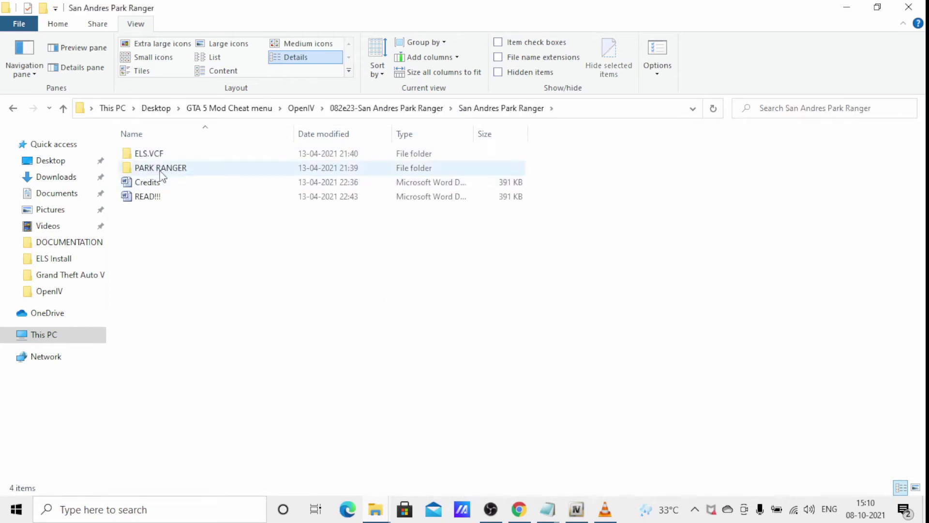
click(179, 158)
double_click(179, 159)
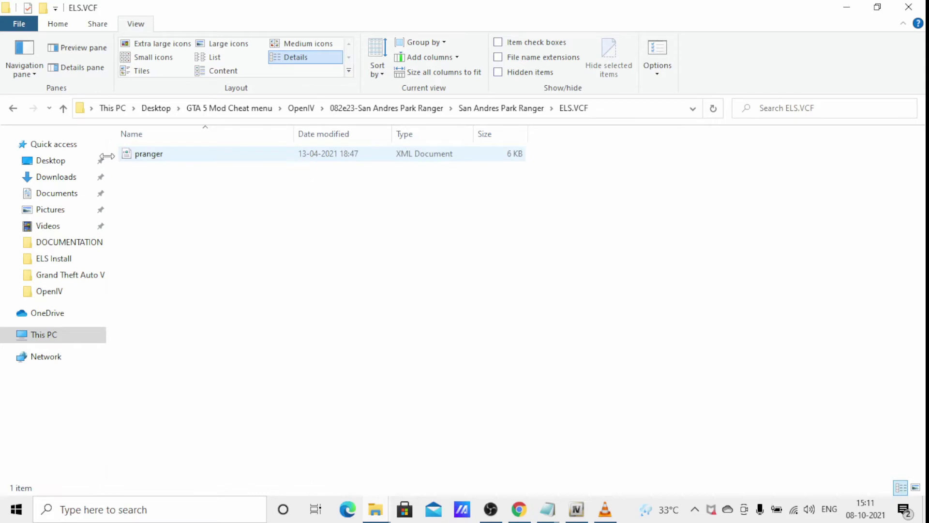
click(13, 108)
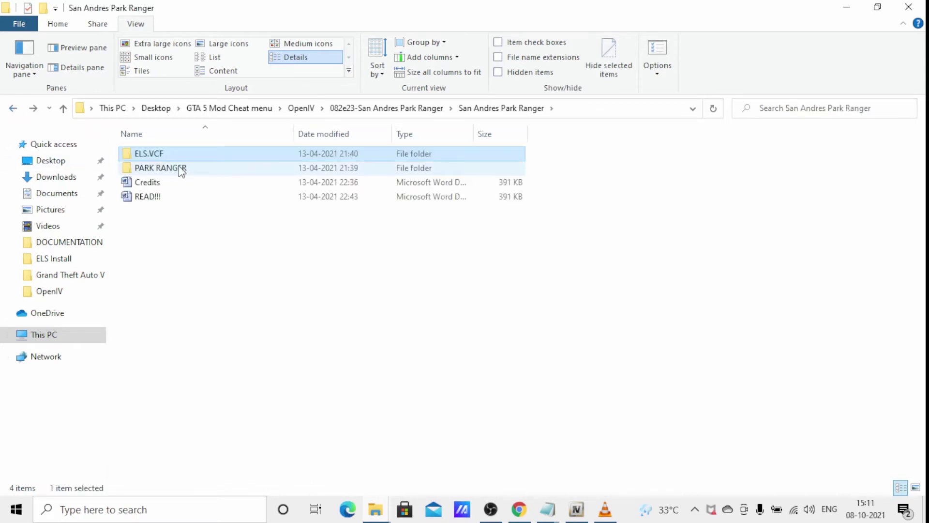
double_click(178, 167)
drag(203, 228, 342, 146)
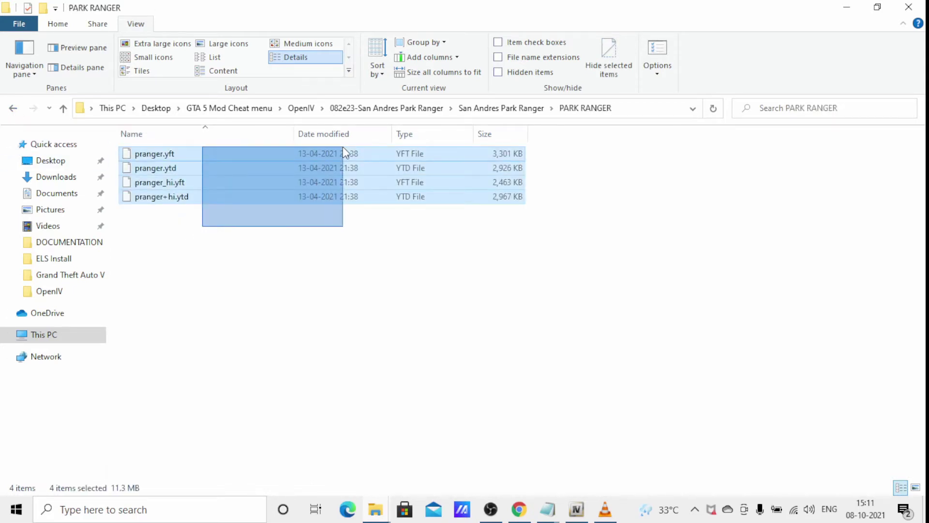
Recheck the PARK RANGER folder, then go back up to the OpenIV folder
click(526, 108)
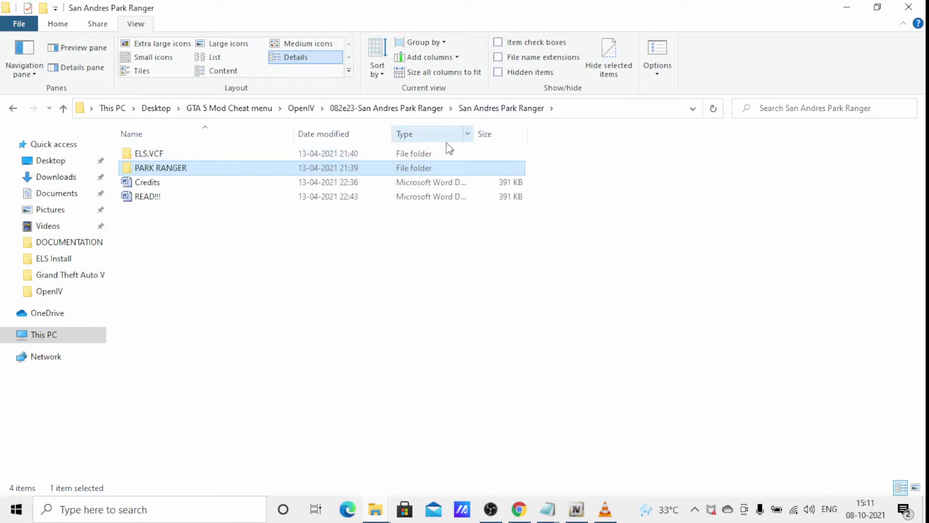
double_click(179, 172)
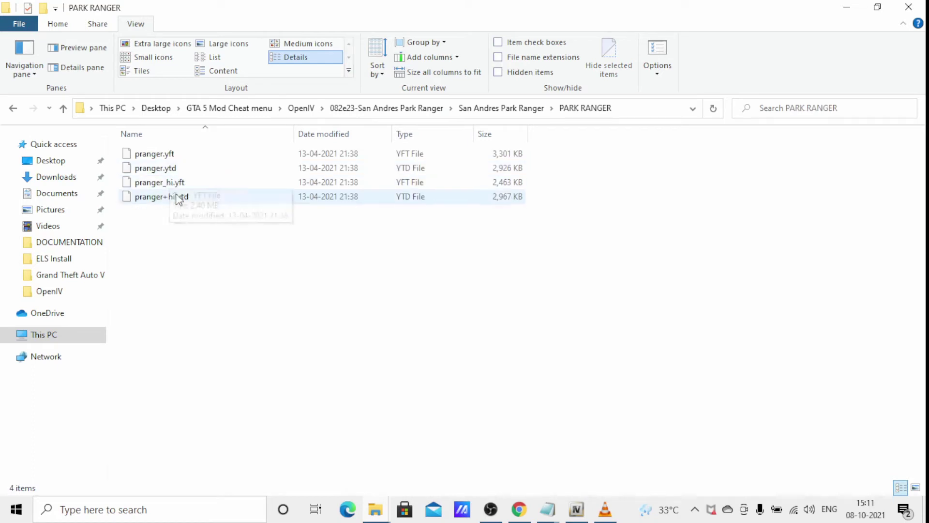
click(521, 111)
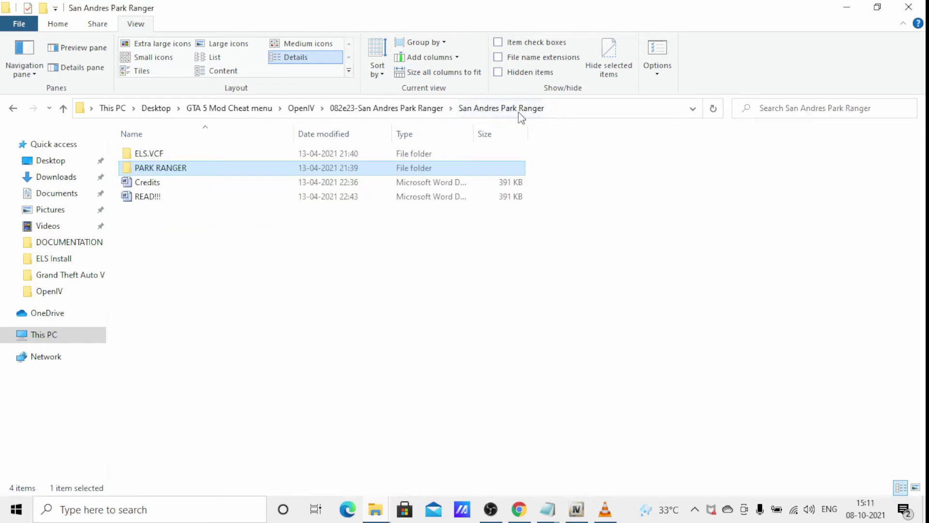
click(379, 114)
click(299, 115)
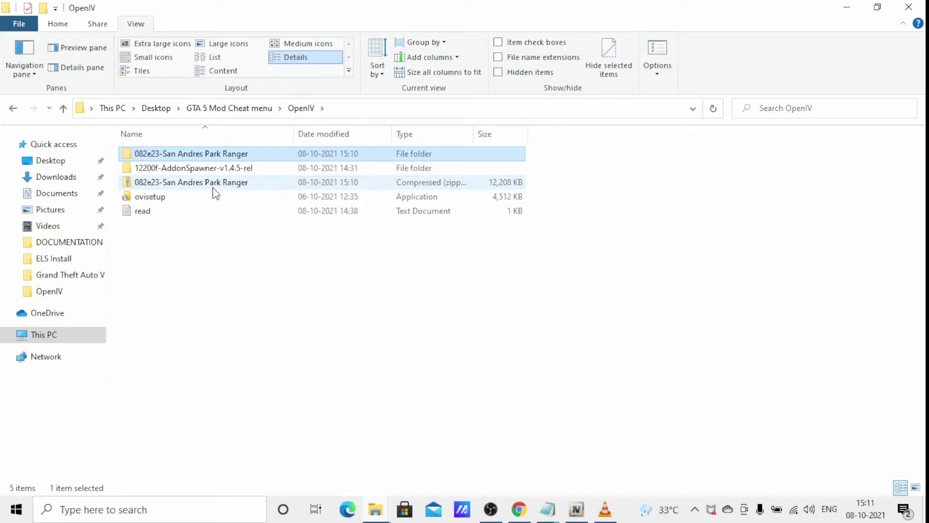
Copy the four 12200f-AddonSpawner-v1.4.5-rel items and paste them into the Grand Theft Auto V folder
double_click(223, 170)
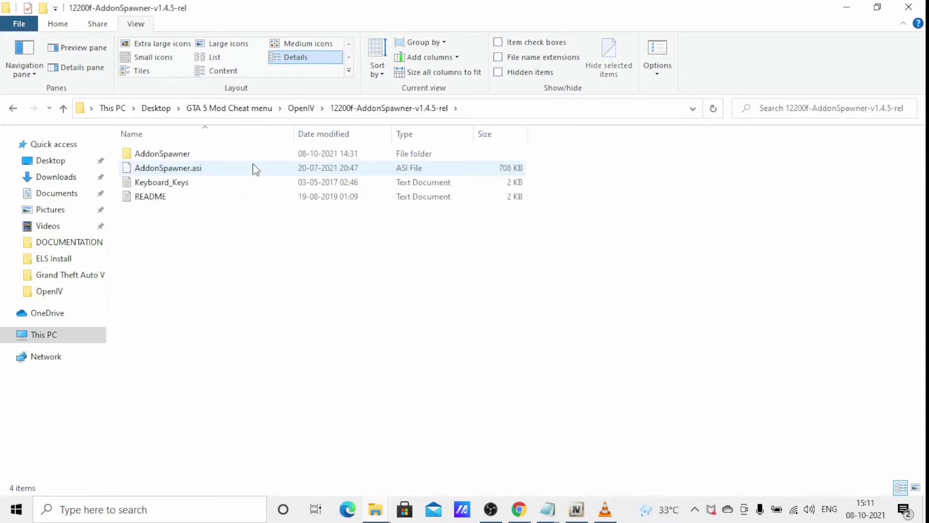
drag(228, 227, 344, 143)
right_click(175, 178)
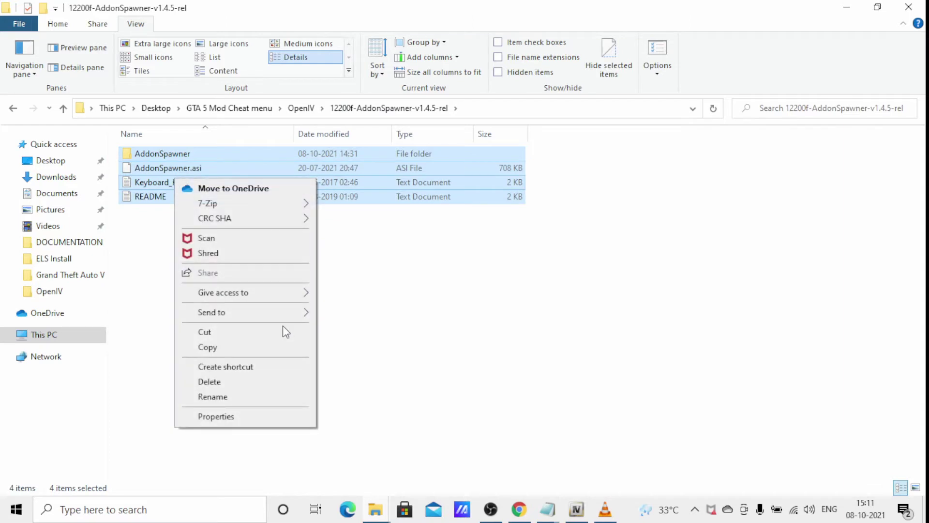
click(223, 353)
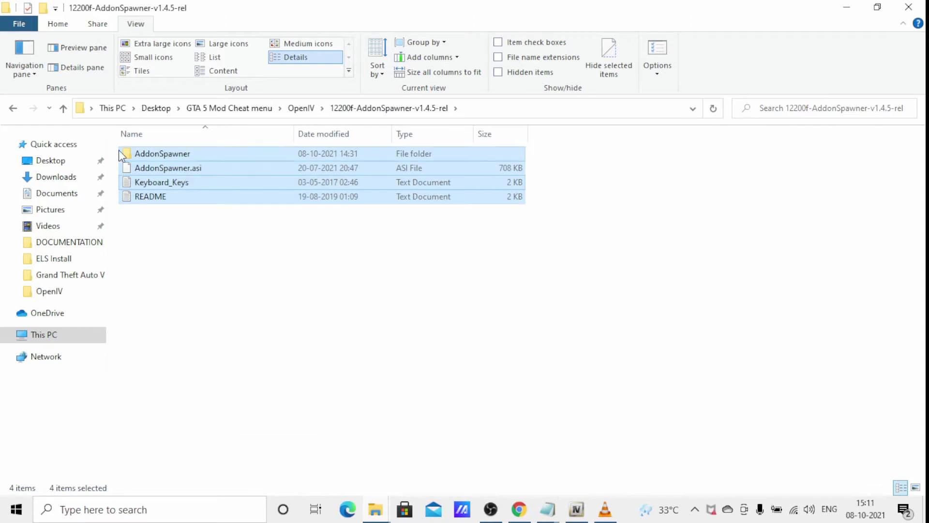
click(53, 280)
right_click(712, 196)
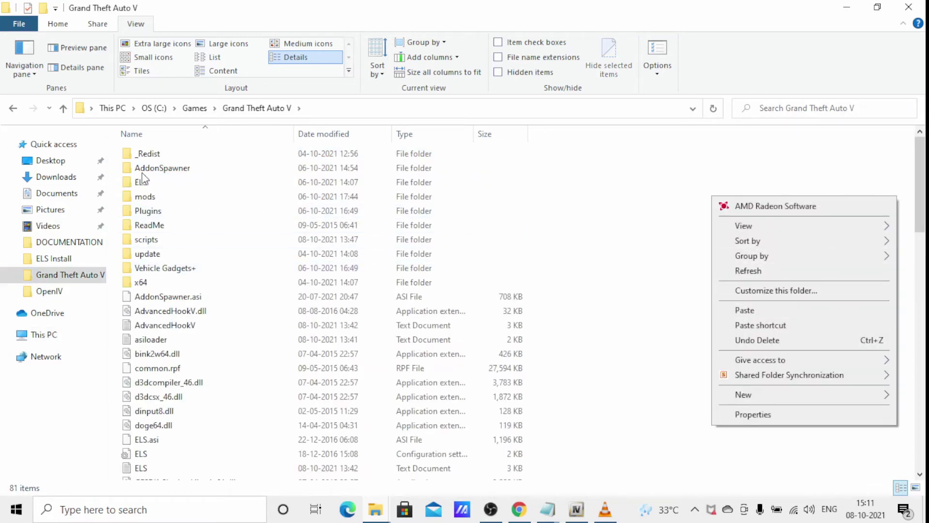
click(158, 177)
click(156, 171)
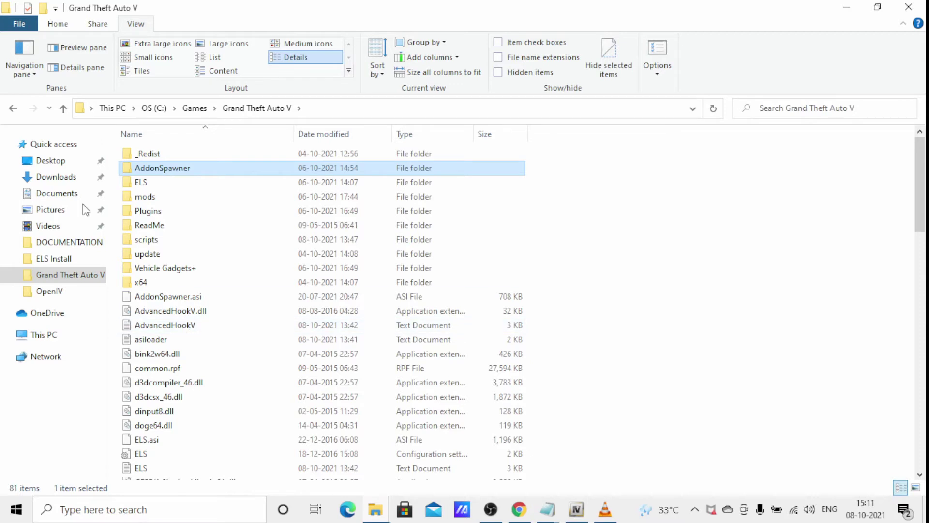
click(53, 258)
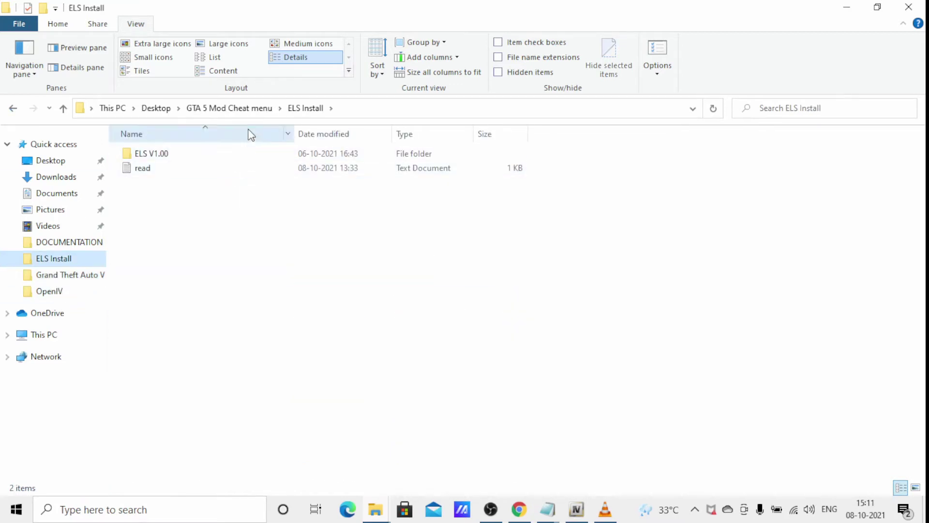
Copy the pranger XML from OpenIV\082e23-San Andres Park Ranger\San Andres Park Ranger\ELS.VCF
click(240, 109)
double_click(159, 154)
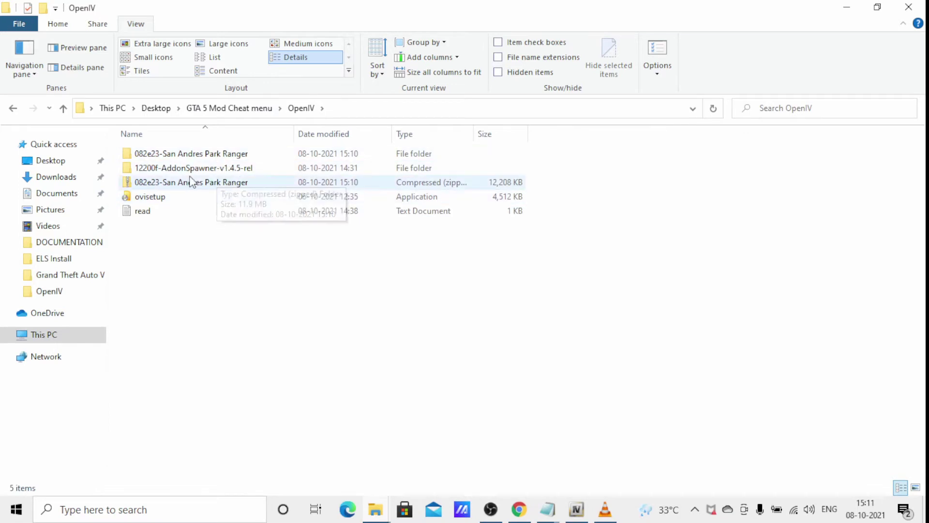
double_click(195, 154)
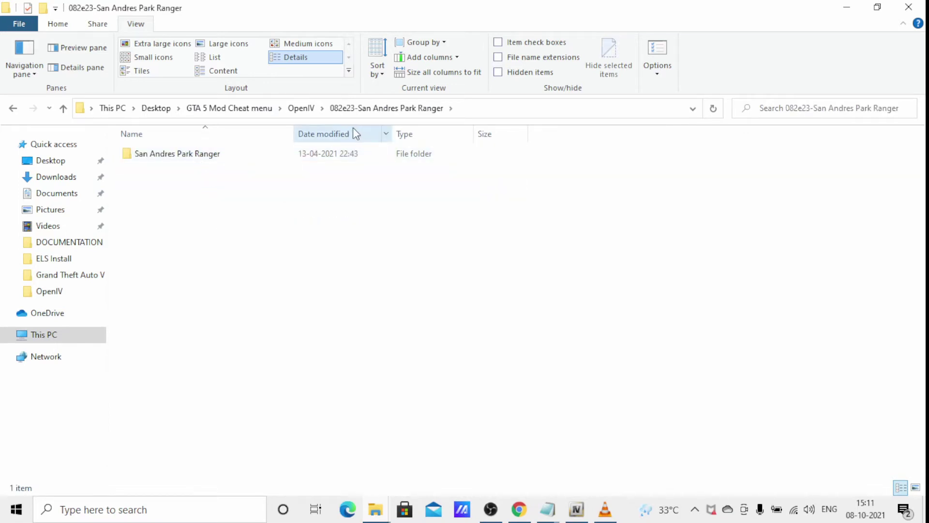
double_click(202, 158)
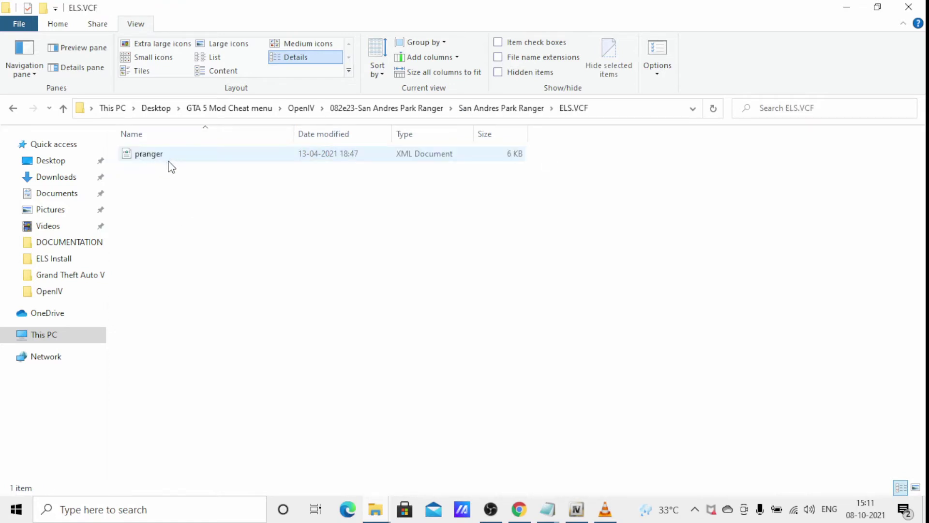
click(170, 160)
right_click(170, 160)
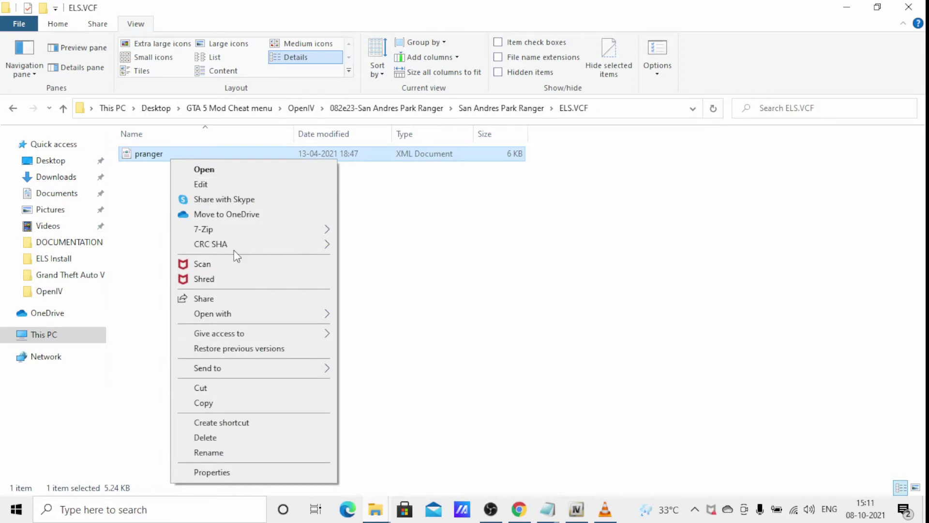
click(214, 406)
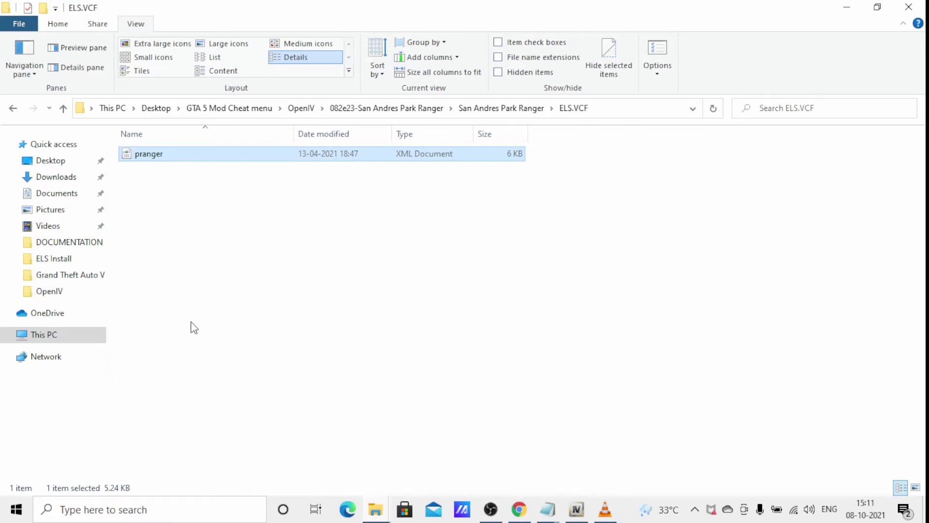
Go from the Grand Theft Auto V folder into ELS\pack_default
click(44, 277)
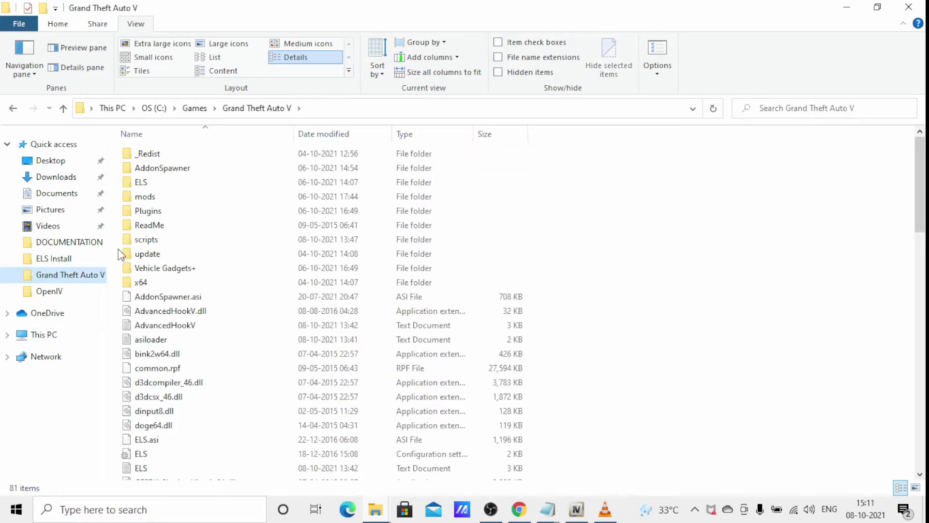
click(142, 186)
double_click(140, 188)
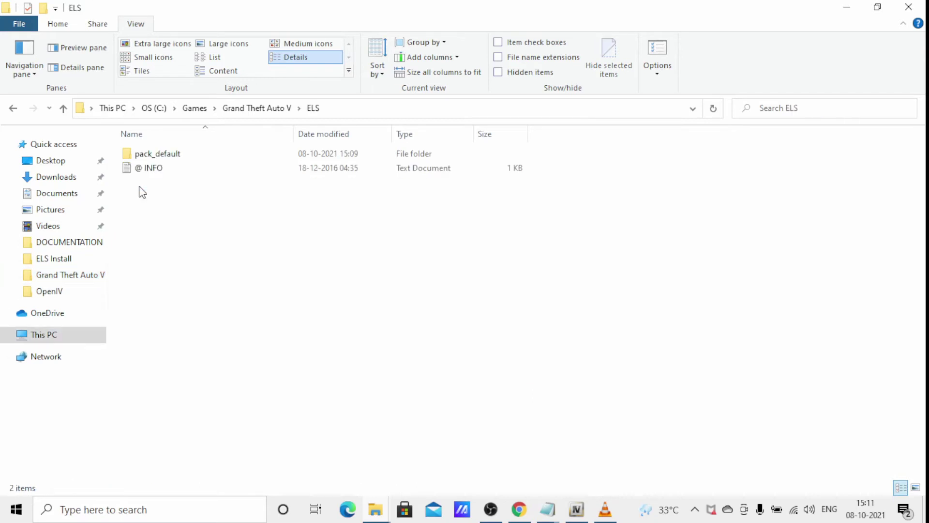
click(166, 154)
double_click(166, 154)
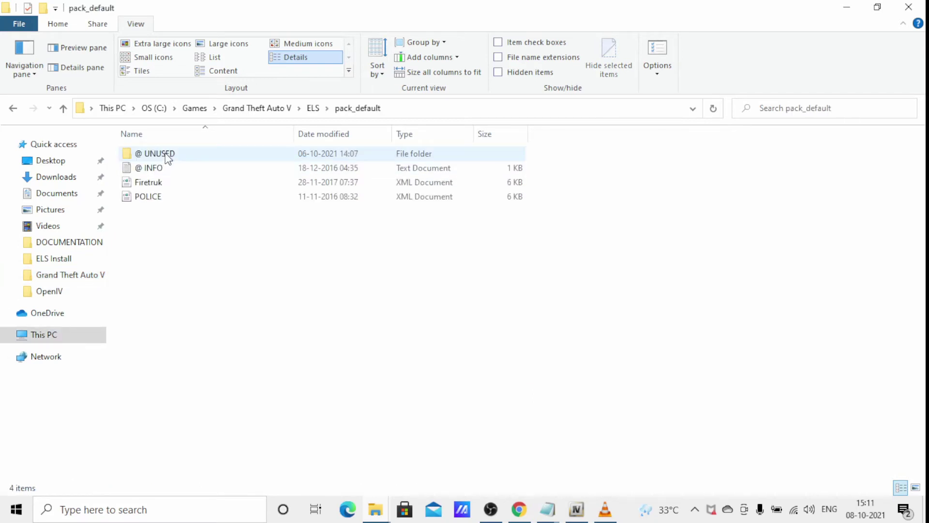